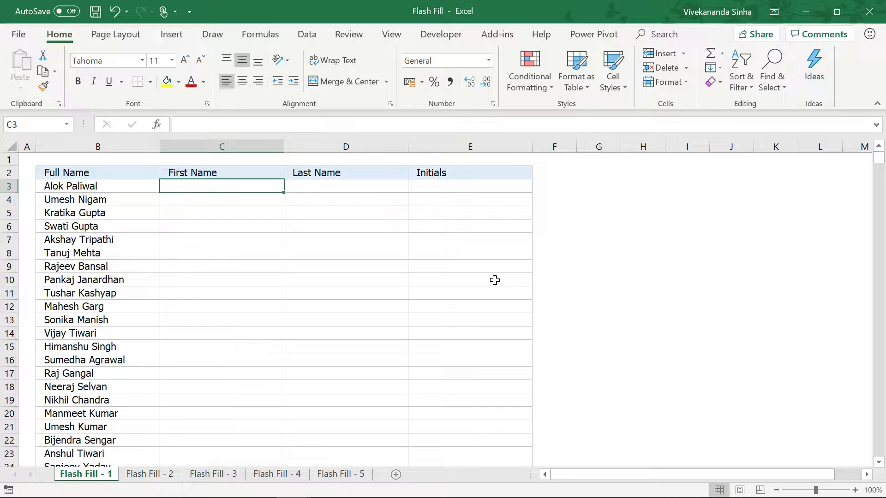
{"action": "left_click", "coordinate": [112, 171]}
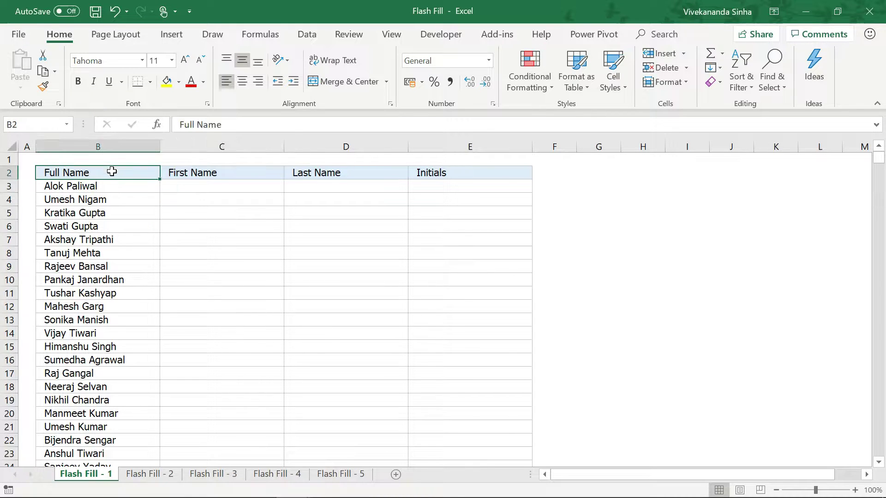
{"action": "left_click", "coordinate": [200, 171]}
{"action": "left_click", "coordinate": [324, 175]}
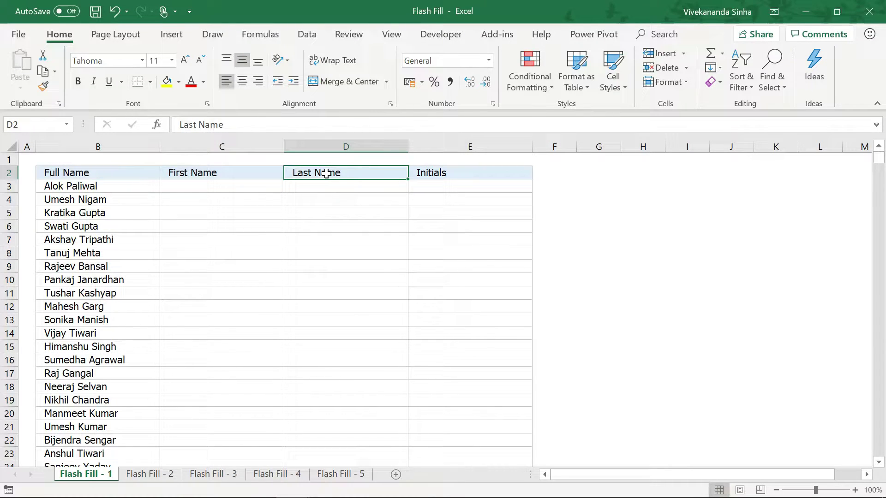
{"action": "left_click", "coordinate": [210, 187]}
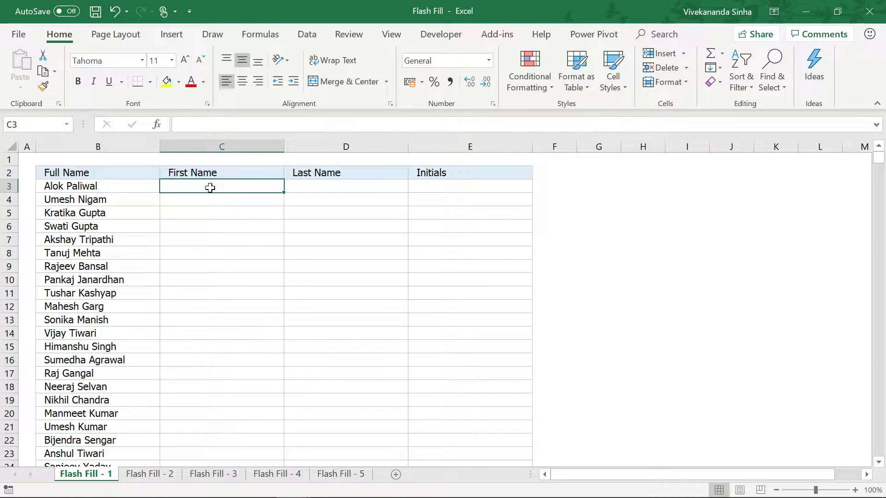
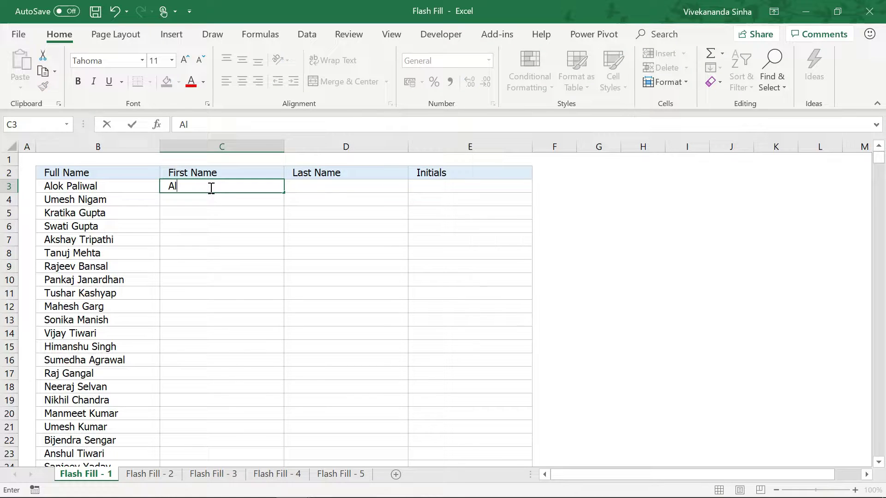
{"action": "key", "text": "Return"}
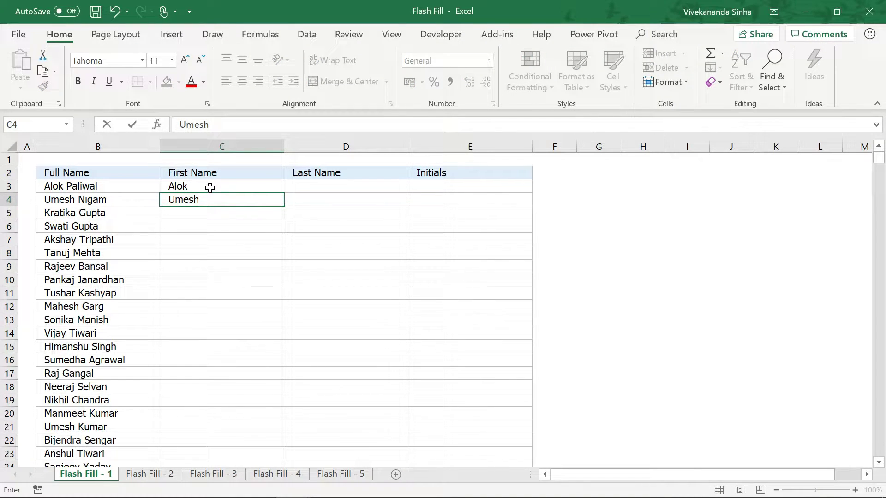
{"action": "key", "text": "Return"}
{"action": "type", "text": "Kra"}
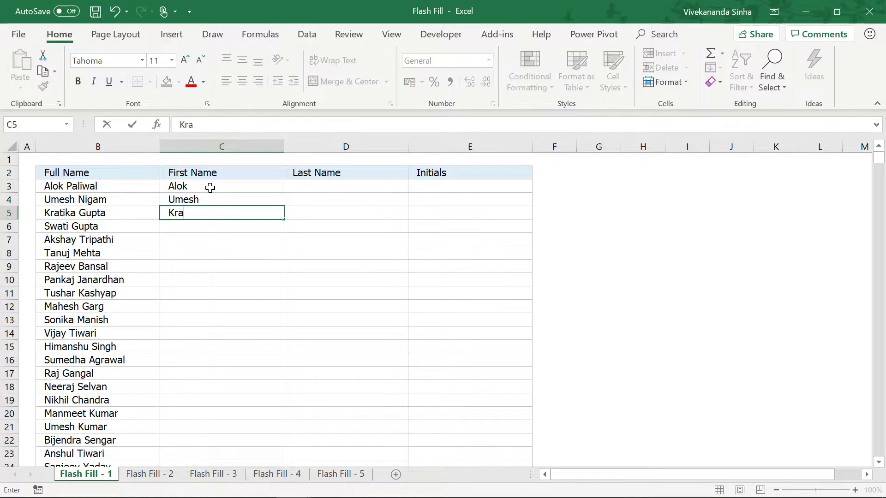
{"action": "type", "text": "tika"}
{"action": "key", "text": "Return"}
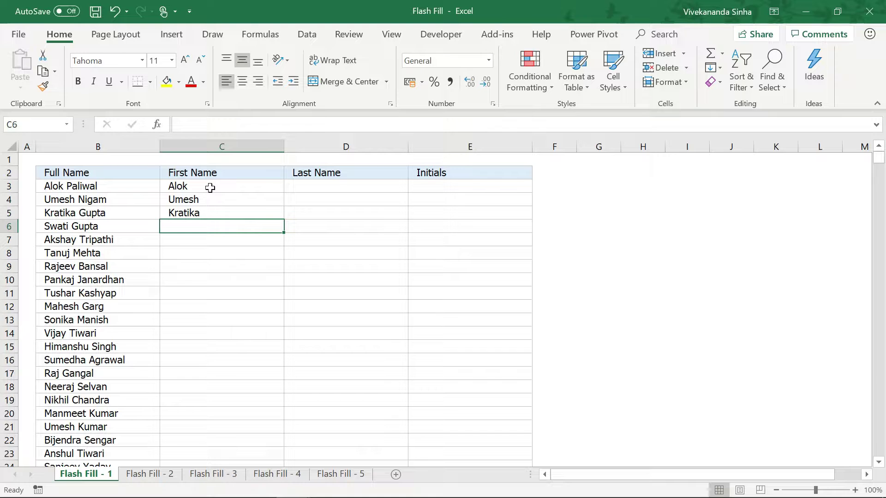
{"action": "key", "text": "ctrl+e"}
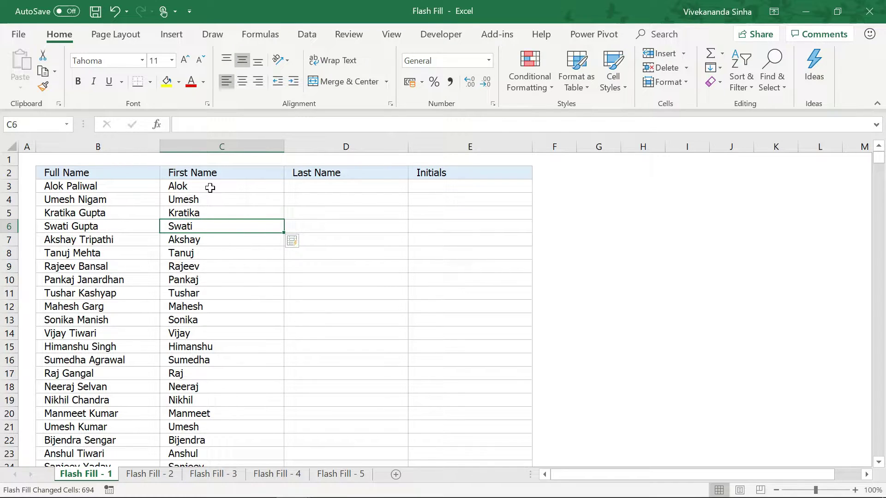
{"action": "left_click", "coordinate": [345, 189]}
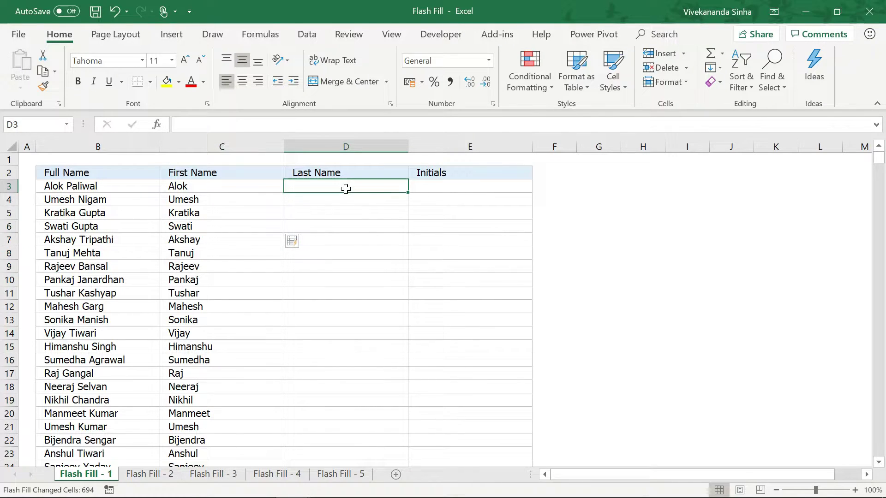
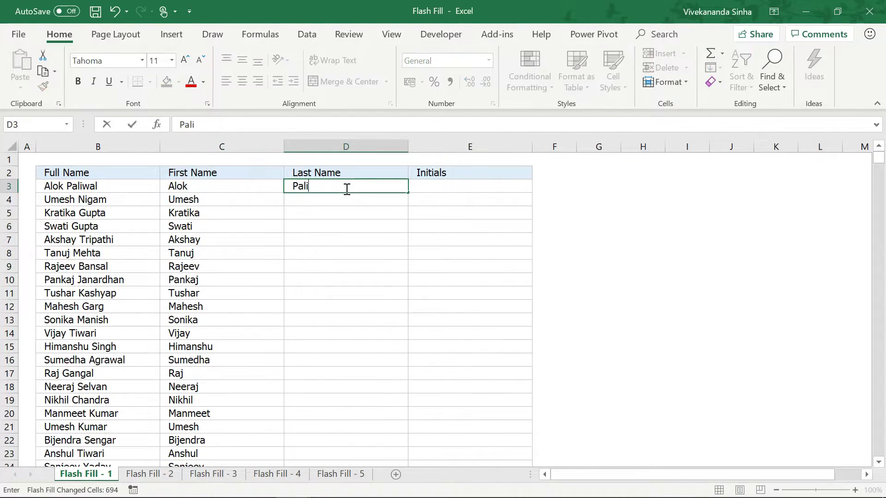
{"action": "key", "text": "Return"}
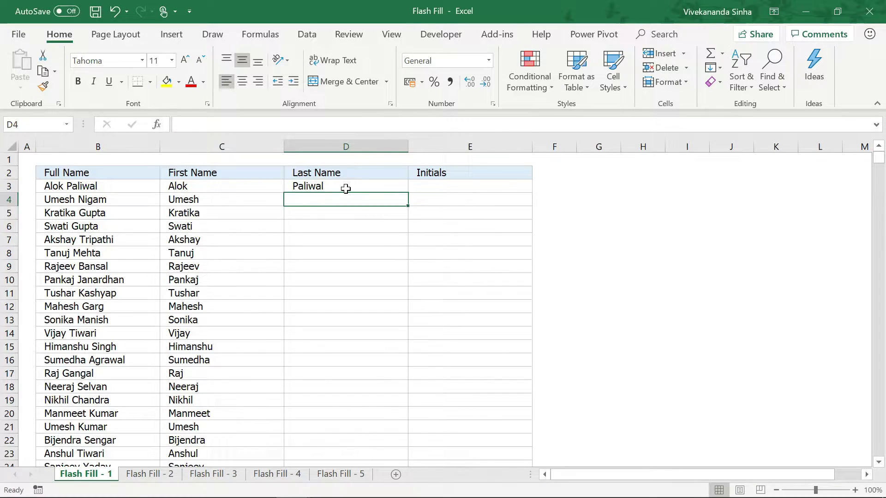
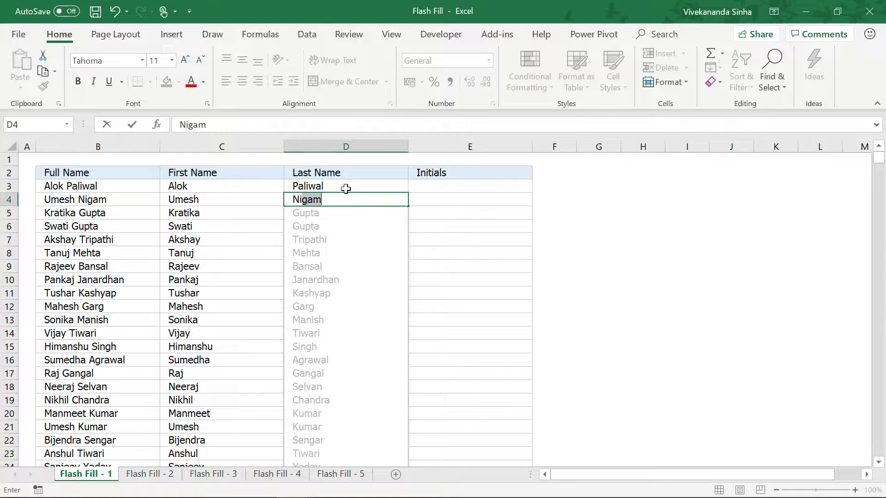
{"action": "key", "text": "Return"}
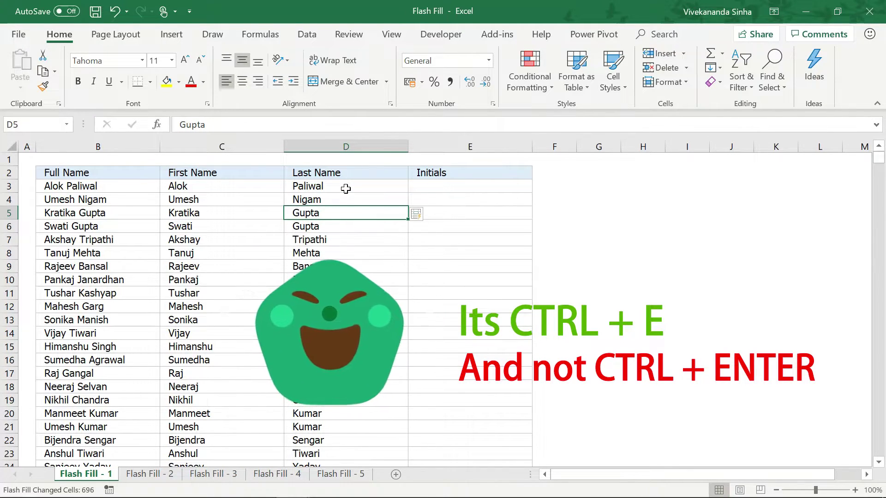
{"action": "left_click", "coordinate": [421, 189]}
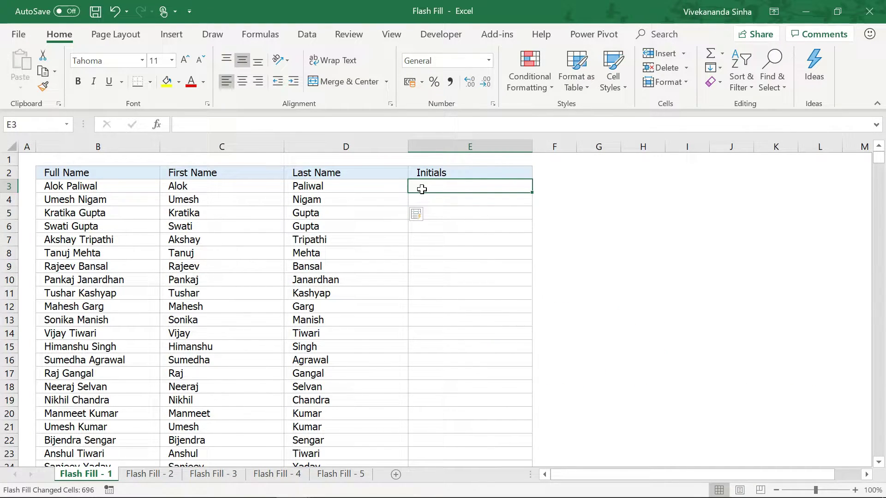
Enter initials AP and UN in E3:E4, then Flash Fill the remaining initials via Home > Fill.
{"action": "left_click", "coordinate": [101, 186]}
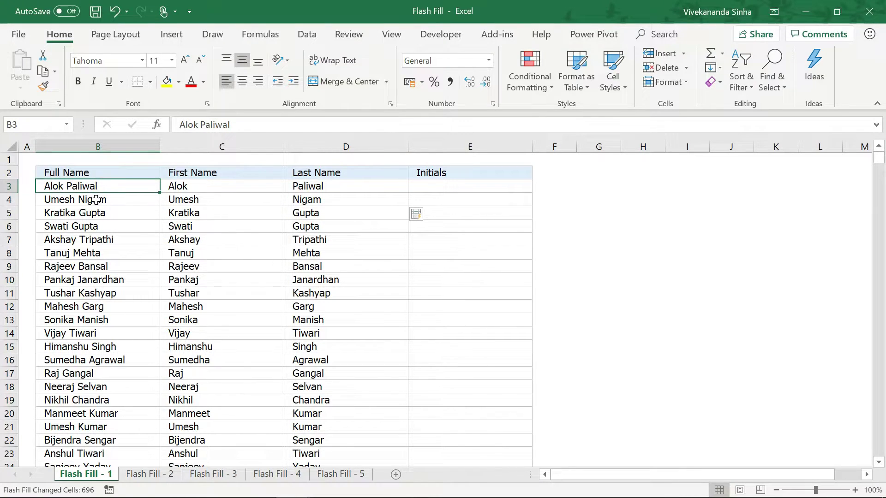
{"action": "left_click", "coordinate": [96, 199]}
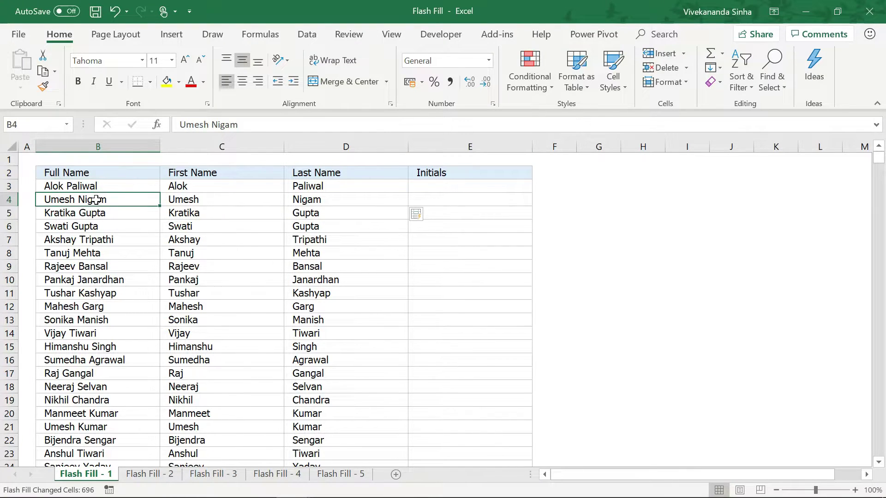
{"action": "left_click", "coordinate": [419, 186]}
{"action": "type", "text": "AP"}
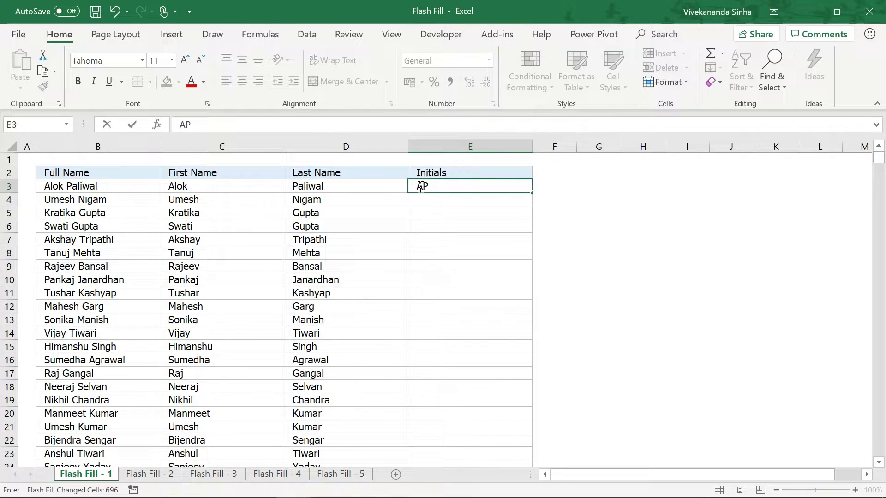
{"action": "key", "text": "Return"}
{"action": "type", "text": "UN"}
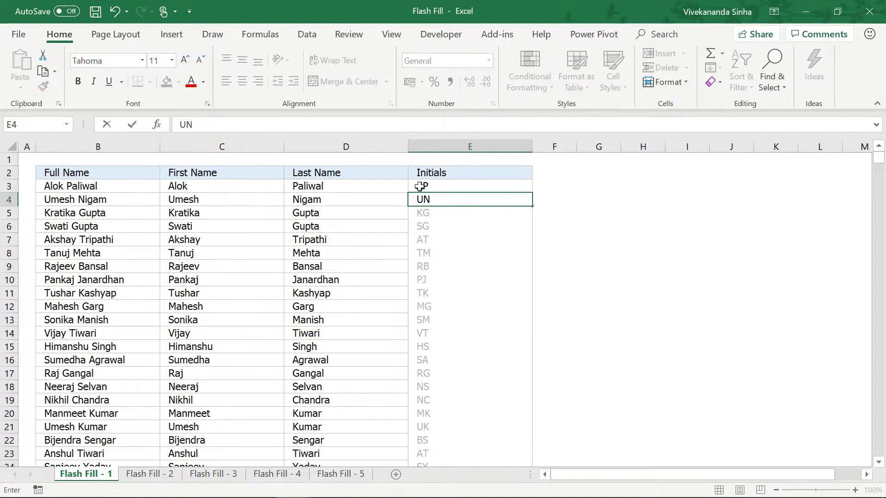
{"action": "key", "text": "Return"}
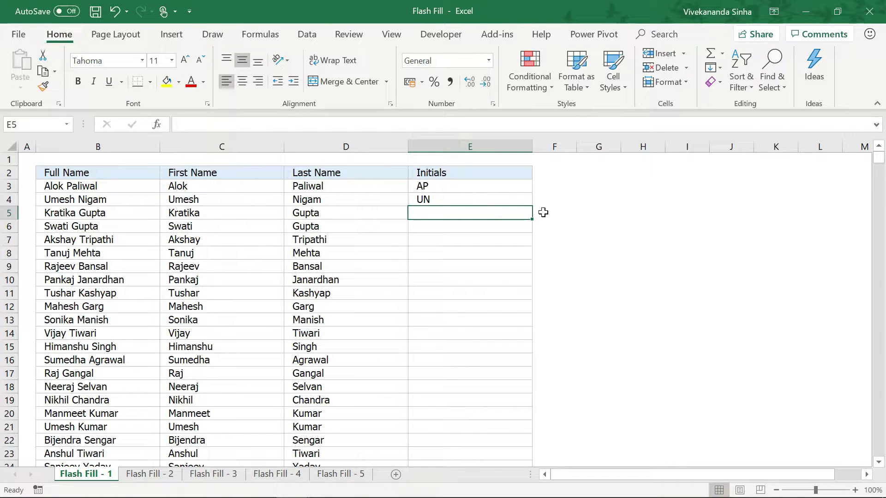
{"action": "left_click", "coordinate": [720, 68]}
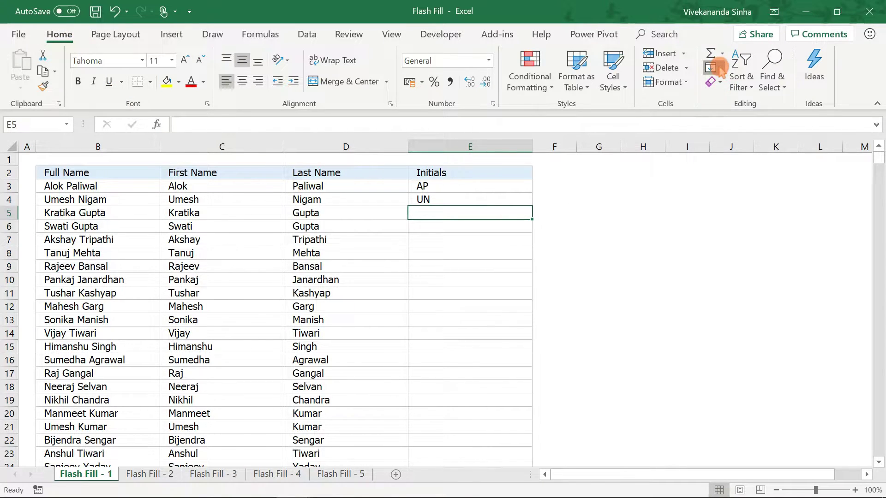
{"action": "left_click", "coordinate": [738, 199]}
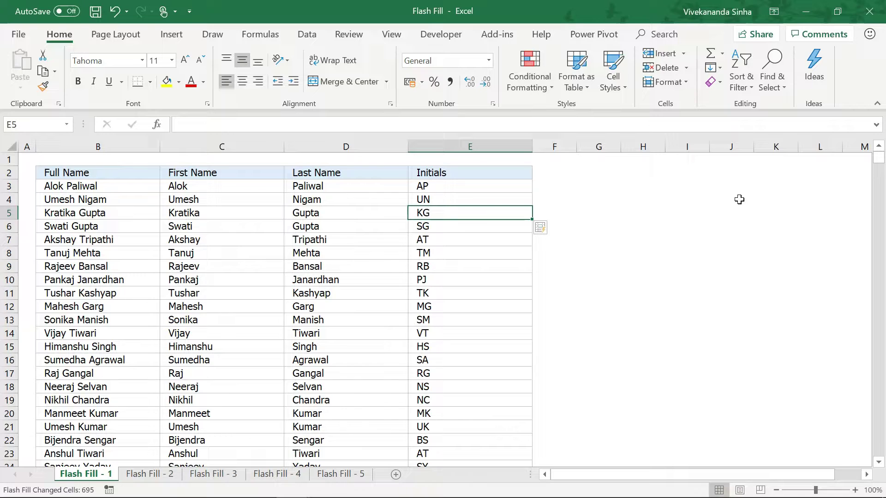
{"action": "left_click", "coordinate": [143, 171]}
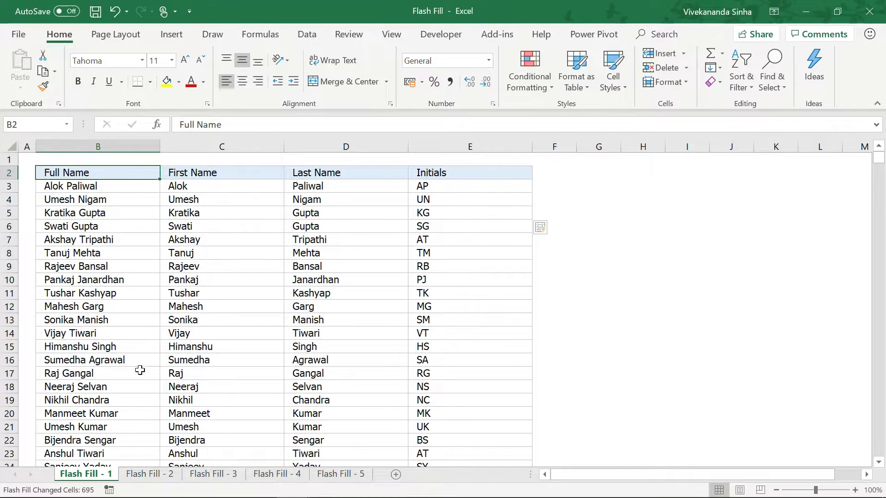
On the Flash Fill - 2 sheet, enter Marketing in C3 and accept the suggested departments.
{"action": "left_click", "coordinate": [149, 474]}
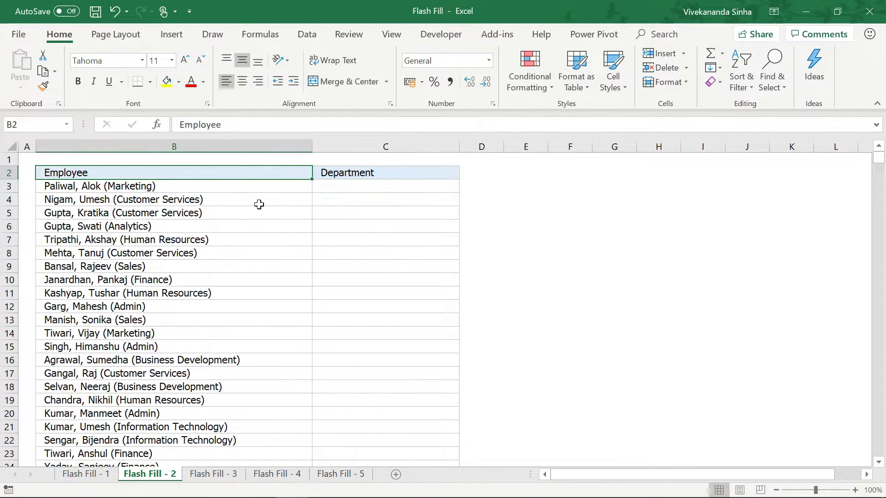
{"action": "left_click", "coordinate": [224, 186]}
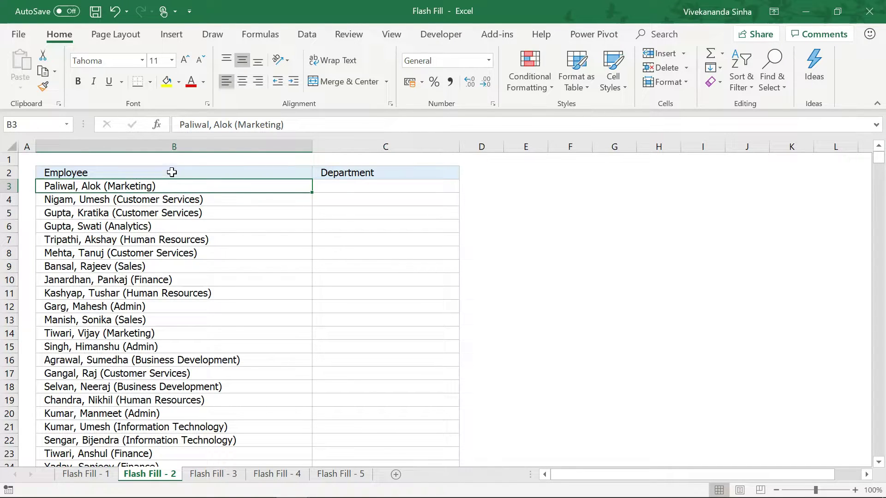
{"action": "left_click", "coordinate": [141, 199]}
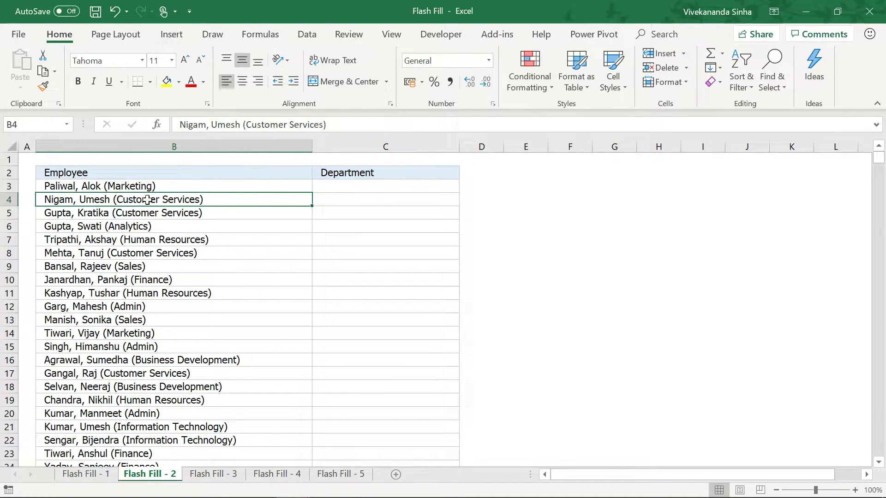
{"action": "left_click", "coordinate": [332, 183]}
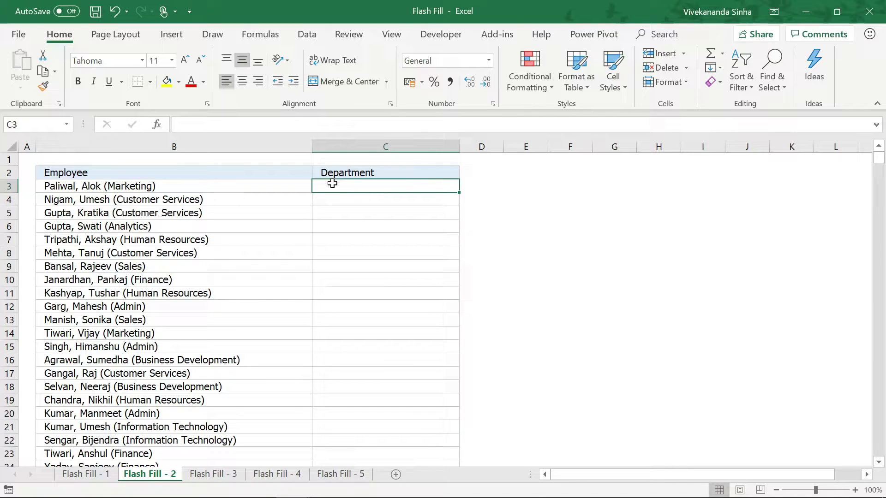
{"action": "type", "text": "Mark"}
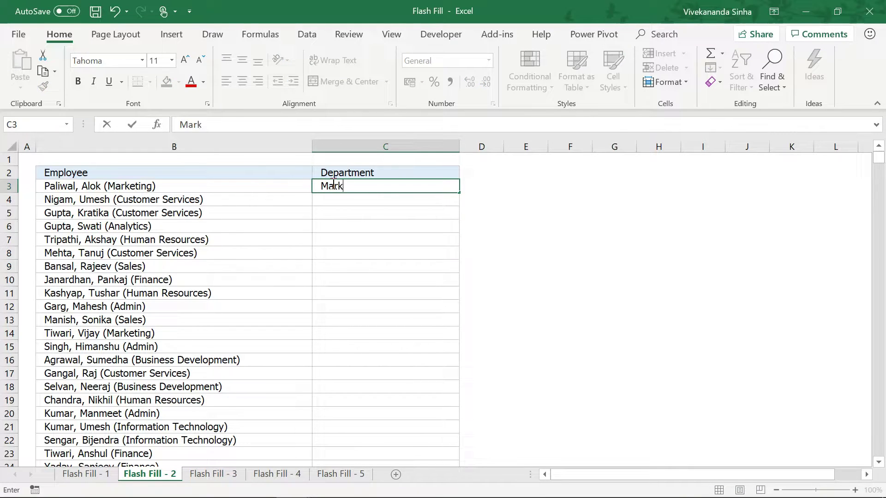
{"action": "type", "text": "eting"}
{"action": "key", "text": "Return"}
{"action": "type", "text": "Customer Services"}
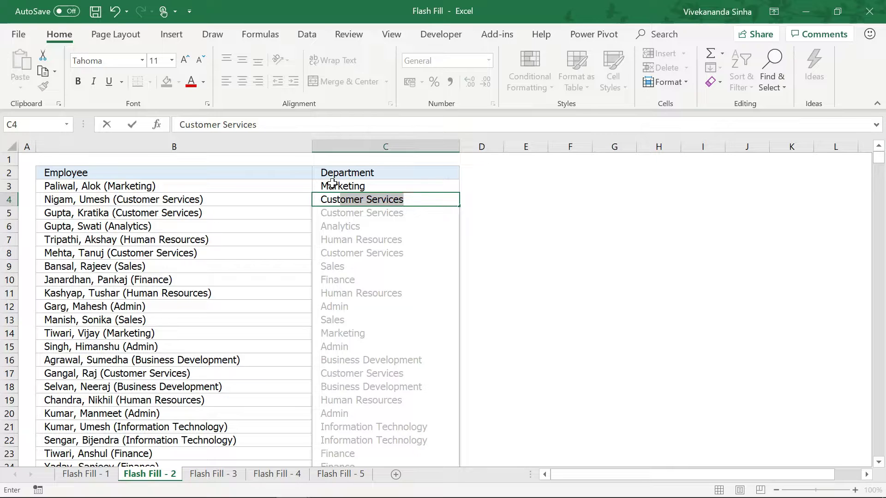
{"action": "key", "text": "Return"}
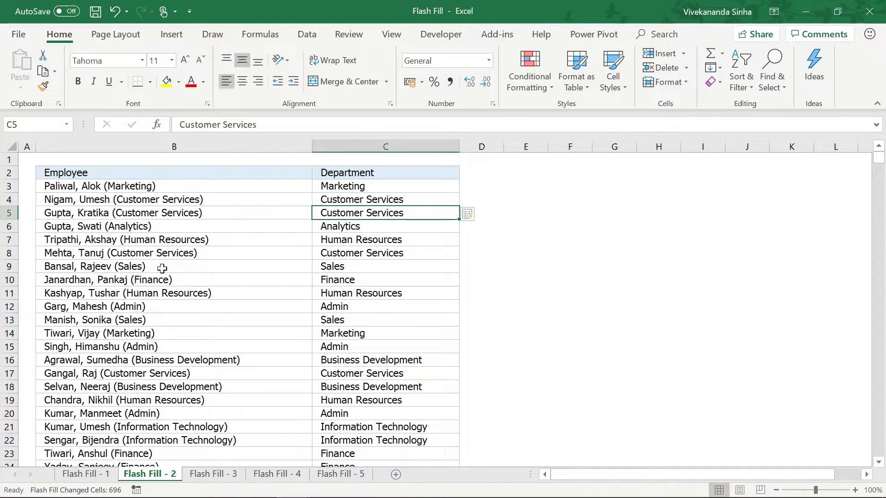
{"action": "left_click", "coordinate": [217, 474]}
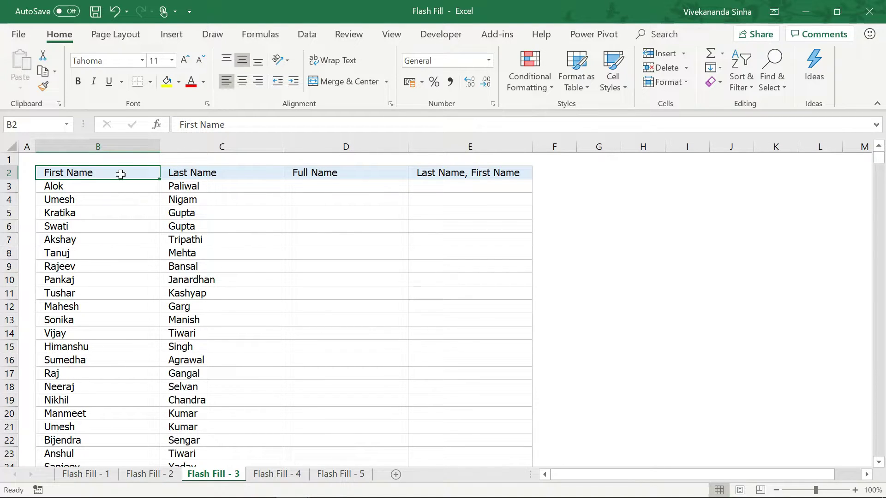
{"action": "left_click", "coordinate": [179, 174]}
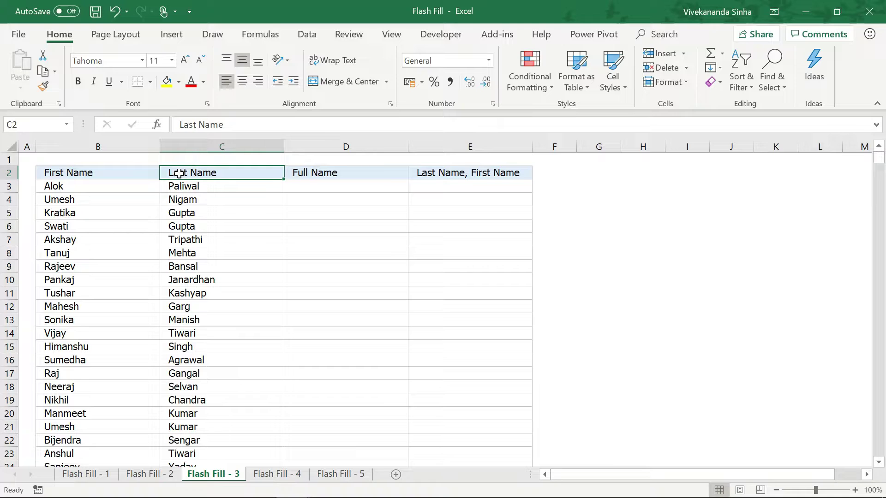
{"action": "left_click", "coordinate": [300, 188]}
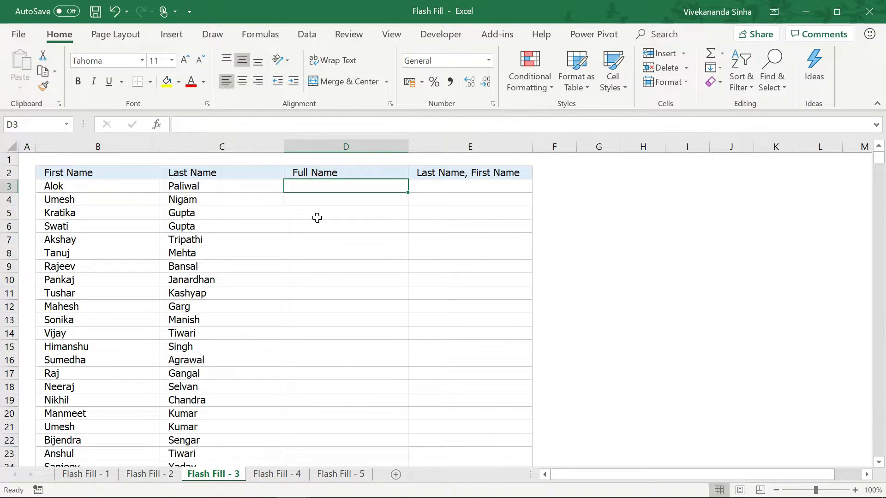
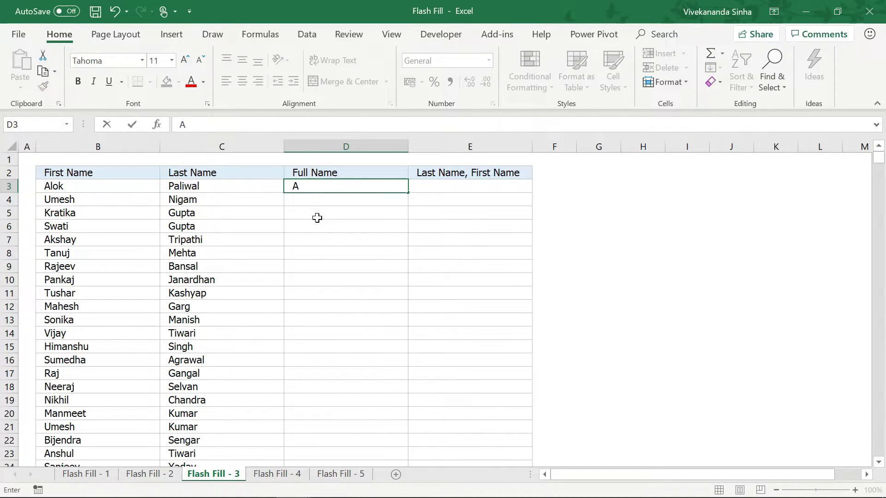
{"action": "key", "text": "Return"}
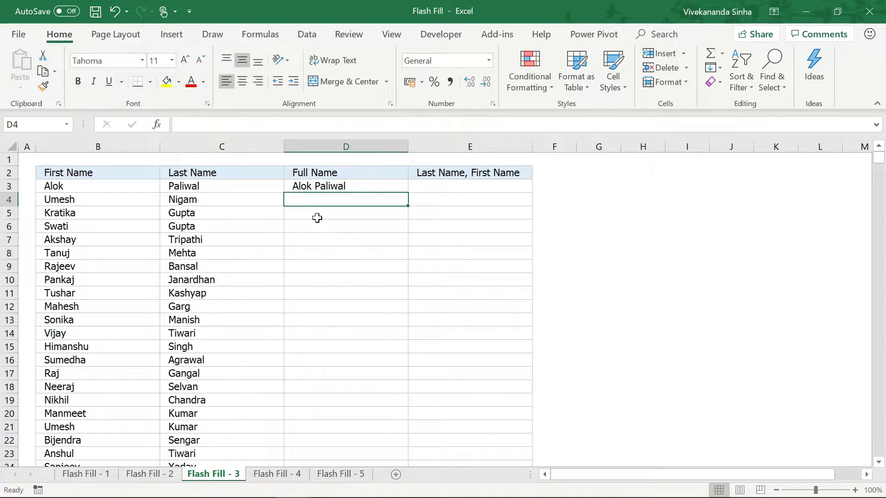
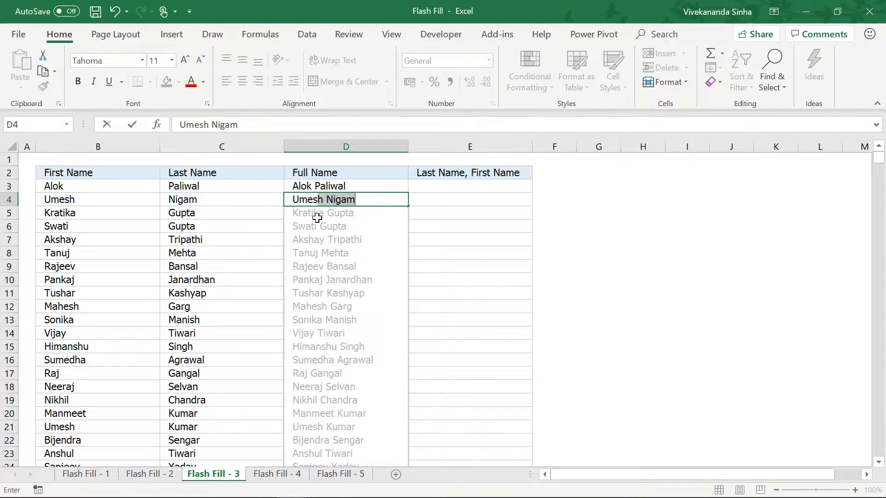
{"action": "key", "text": "Return"}
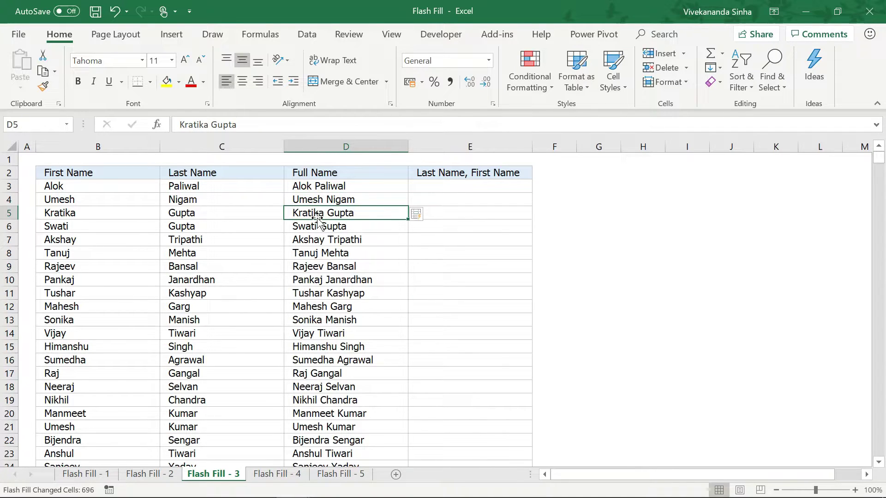
{"action": "left_click", "coordinate": [458, 185]}
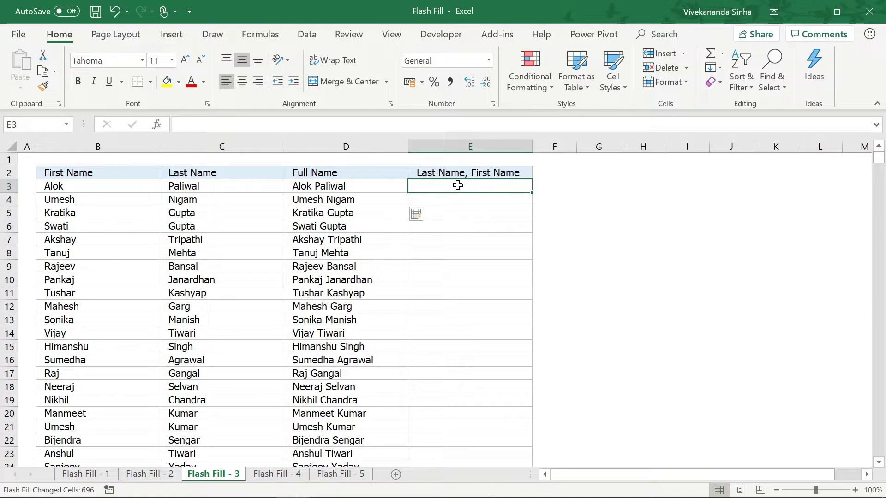
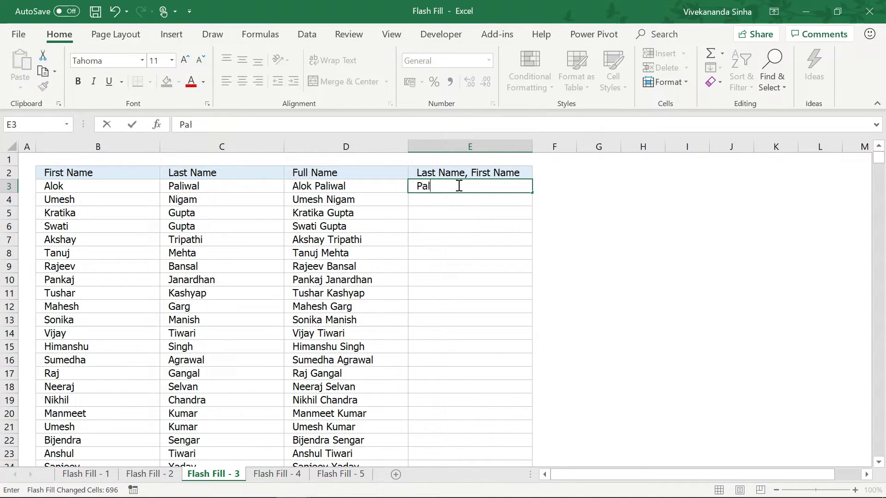
{"action": "key", "text": "Return"}
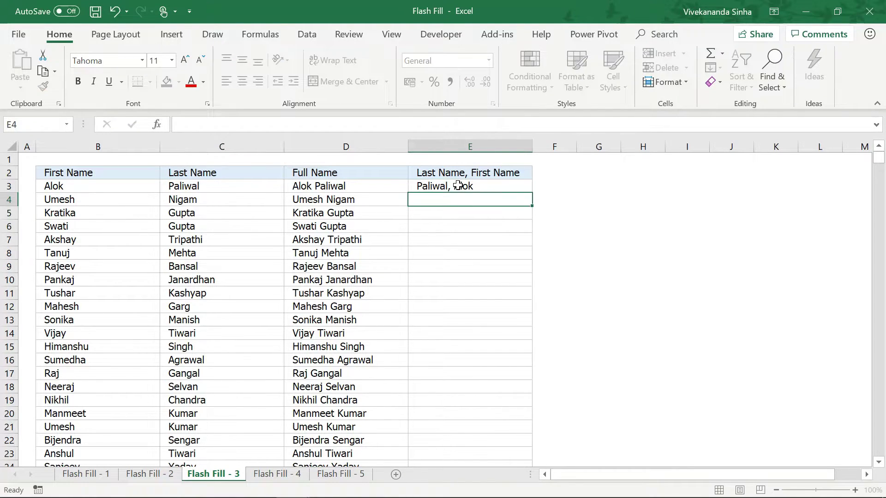
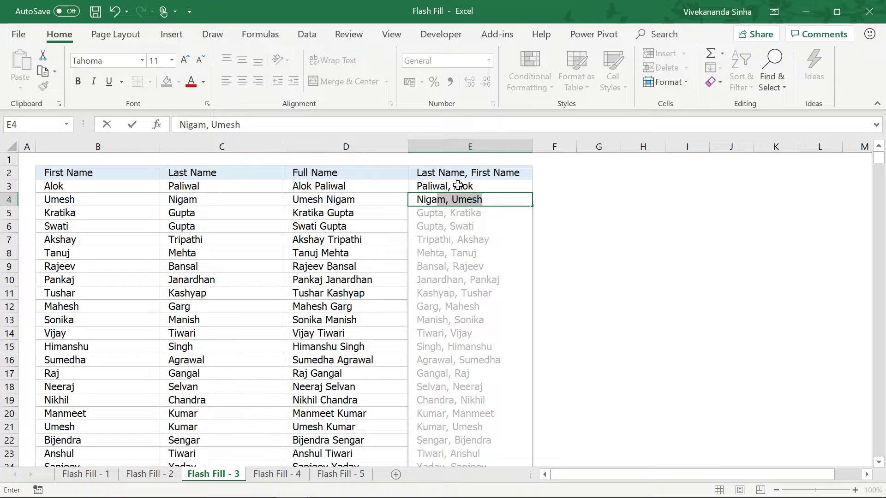
{"action": "key", "text": "Return"}
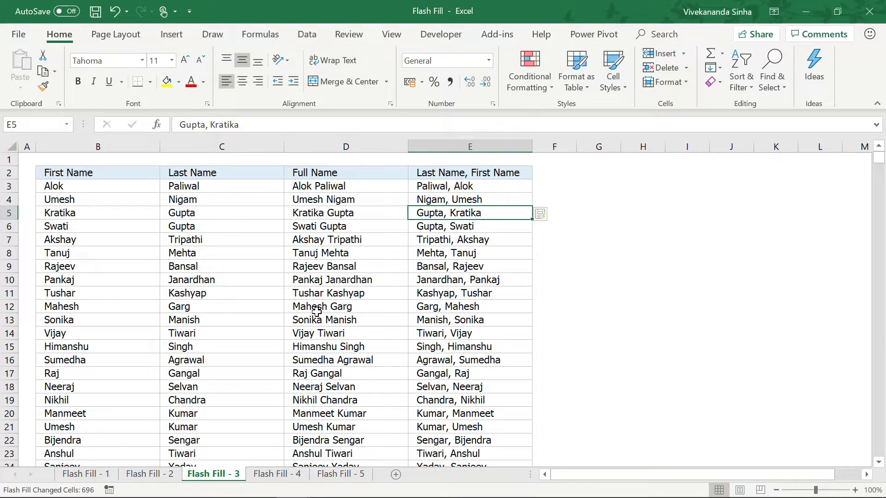
{"action": "left_click", "coordinate": [277, 474]}
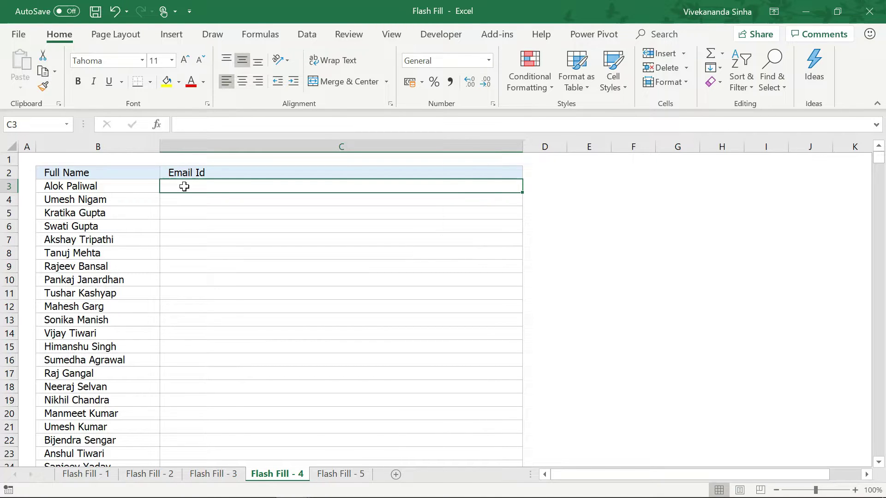
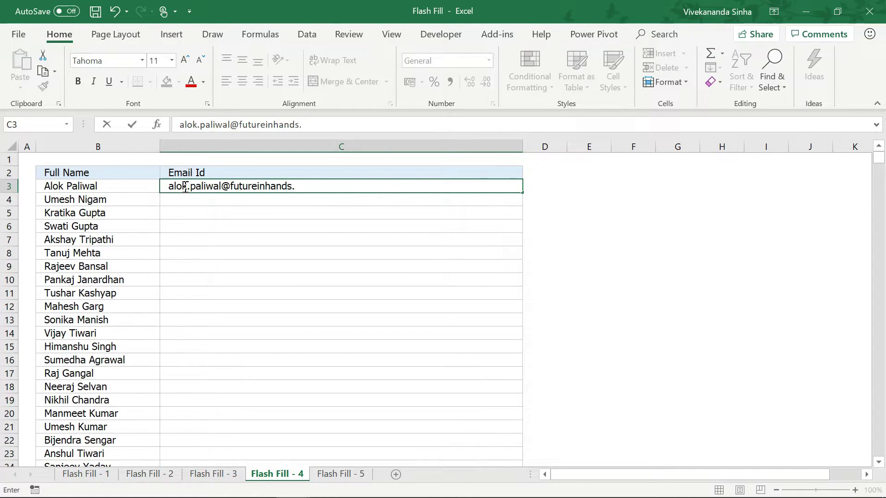
{"action": "key", "text": "Return"}
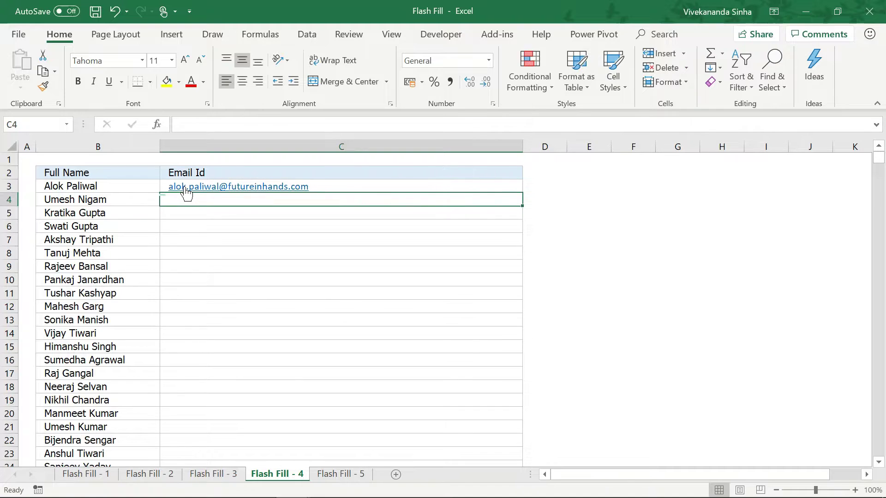
{"action": "mouse_move", "coordinate": [208, 187]}
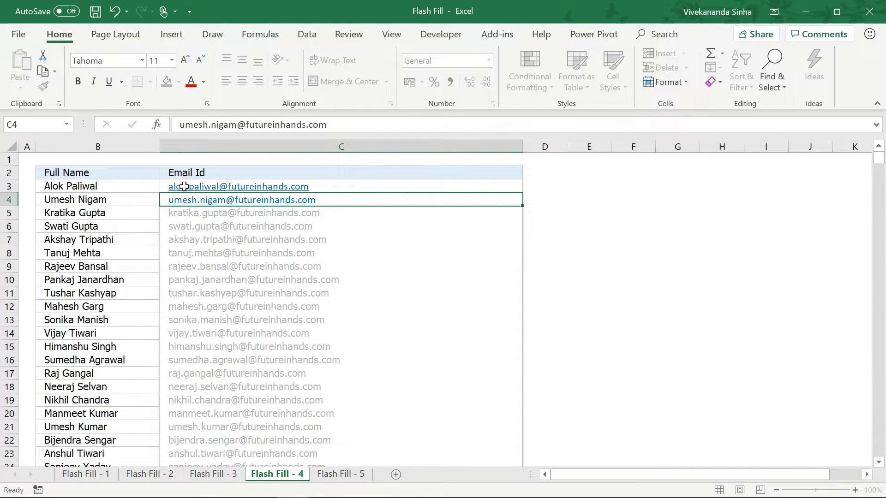
{"action": "key", "text": "Return"}
{"action": "key", "text": "Return"}
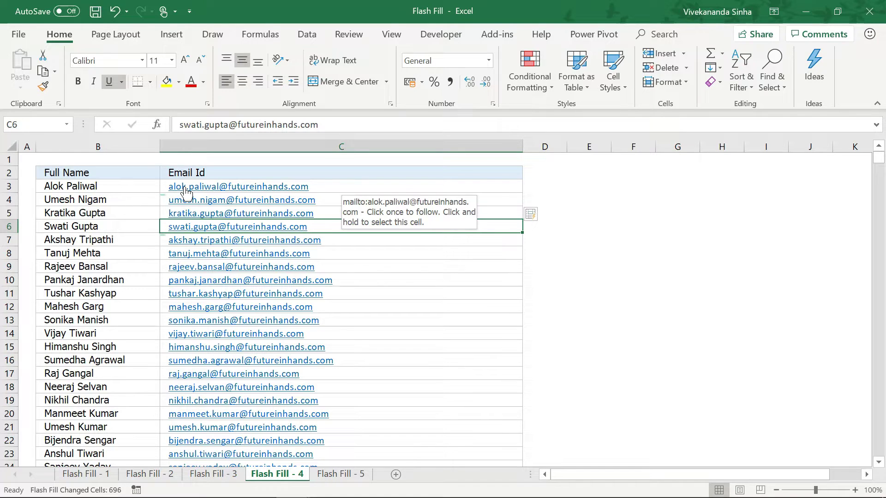
{"action": "left_click", "coordinate": [343, 474]}
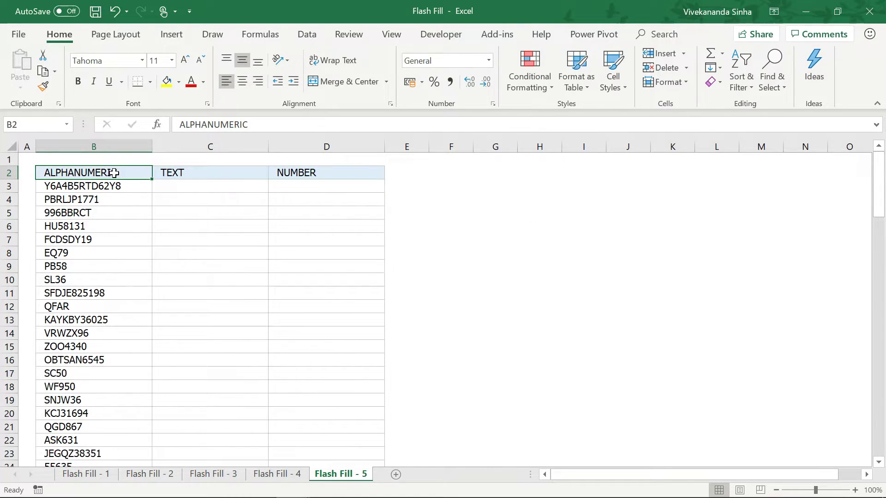
{"action": "left_click", "coordinate": [178, 186]}
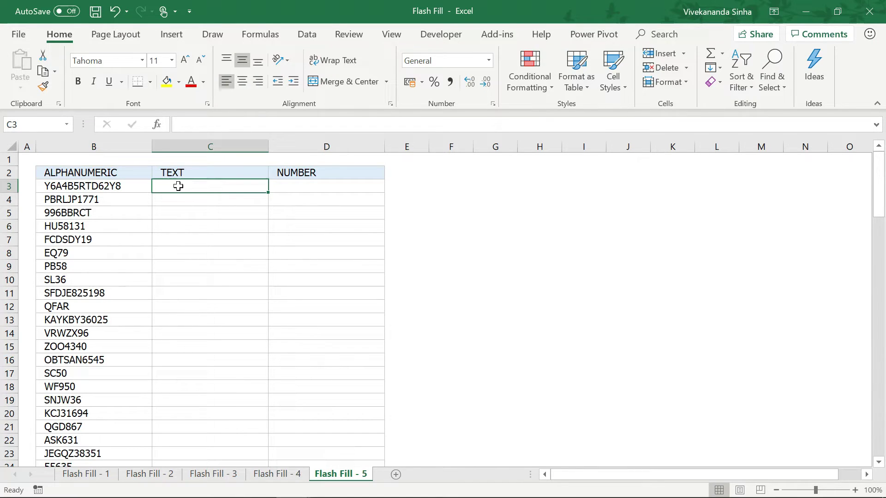
{"action": "left_click", "coordinate": [309, 186]}
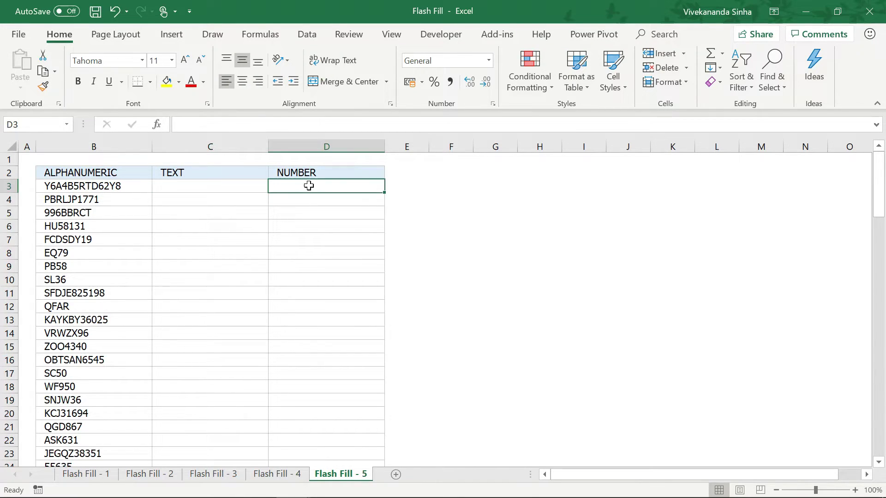
{"action": "left_click", "coordinate": [229, 187]}
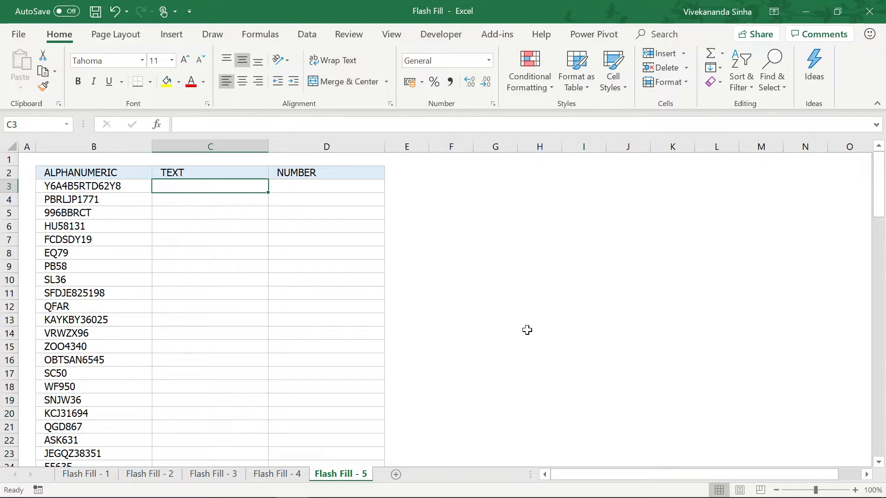
Enter YABRTDY, PBRLJP and BBRCT in C3:C5 and Flash Fill the rest with Ctrl+E.
{"action": "left_click", "coordinate": [134, 187]}
{"action": "left_click", "coordinate": [168, 185]}
{"action": "type", "text": "Y"}
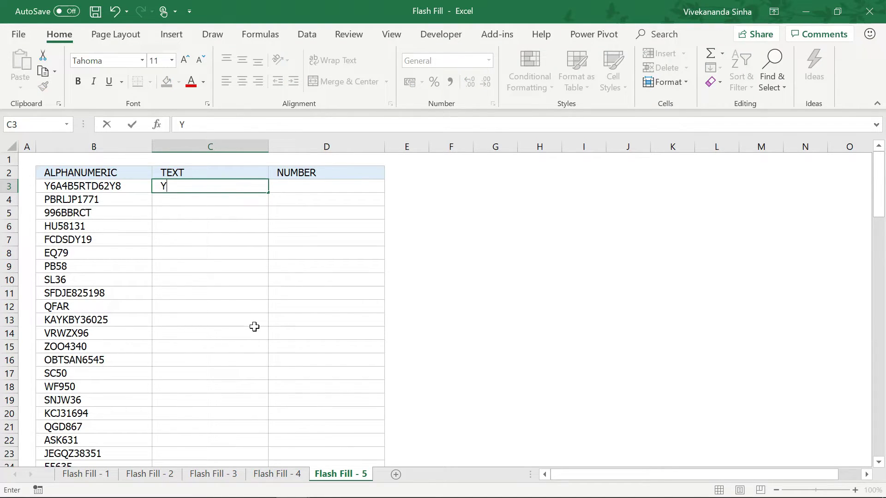
{"action": "type", "text": "A"}
{"action": "type", "text": "BR"}
{"action": "type", "text": "TD"}
{"action": "type", "text": "Y"}
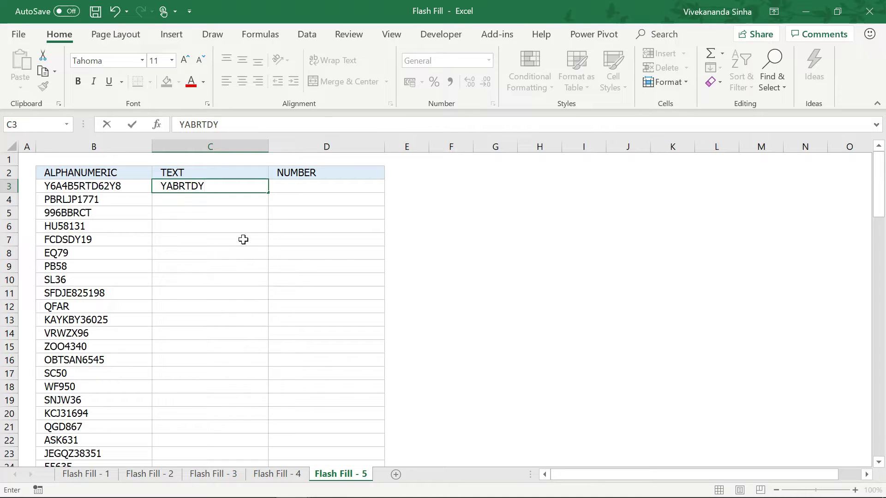
{"action": "key", "text": "Return"}
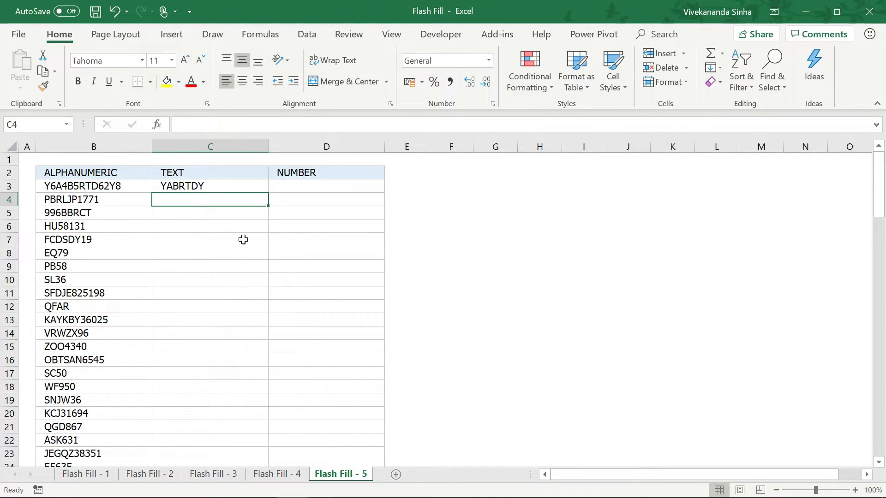
{"action": "type", "text": "P"}
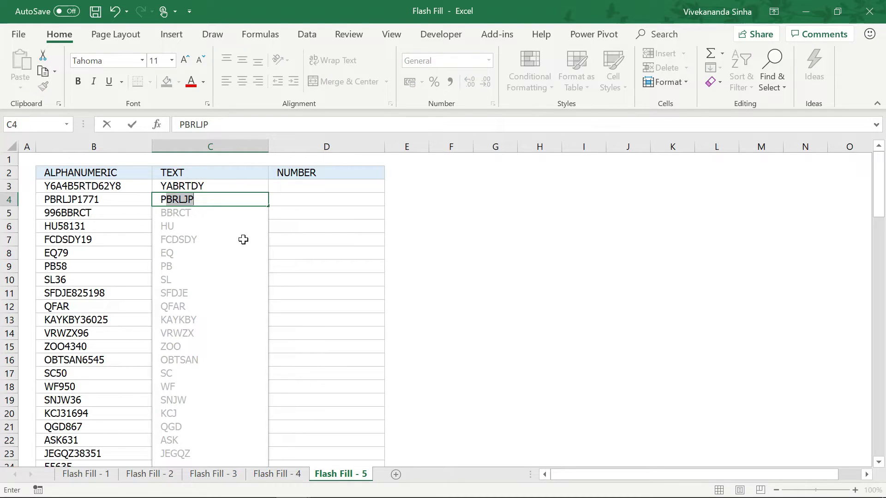
{"action": "type", "text": "BR"}
{"action": "type", "text": "L"}
{"action": "type", "text": "JP"}
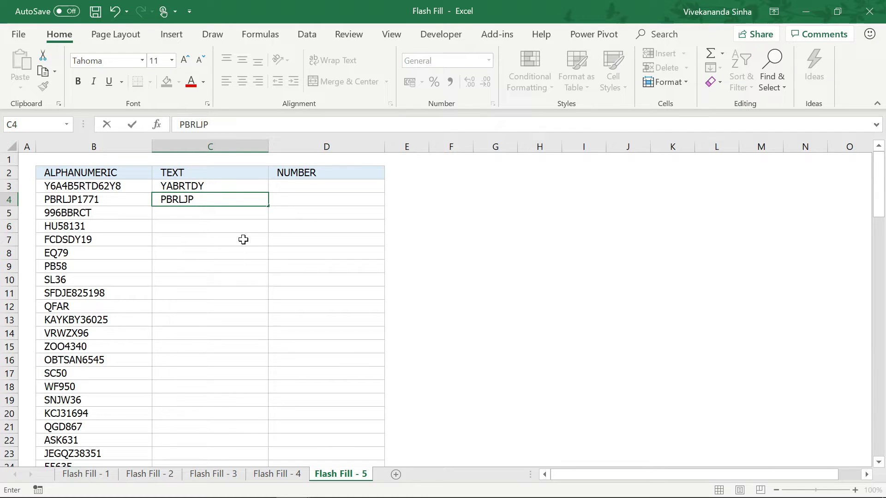
{"action": "key", "text": "Return"}
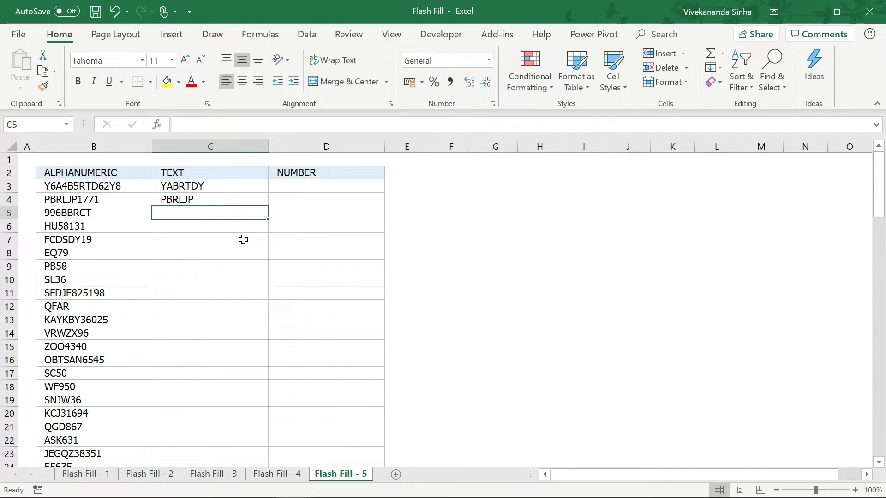
{"action": "type", "text": "BB"}
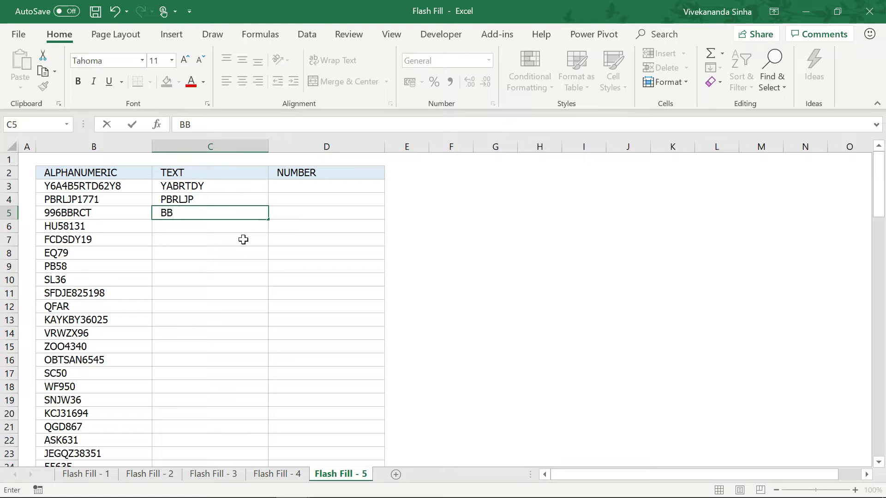
{"action": "type", "text": "RCT"}
{"action": "key", "text": "Return"}
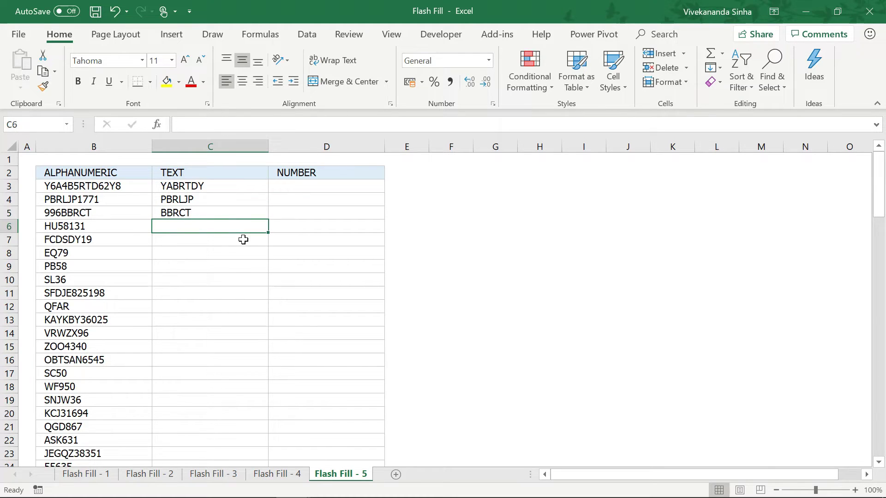
{"action": "key", "text": "ctrl+e"}
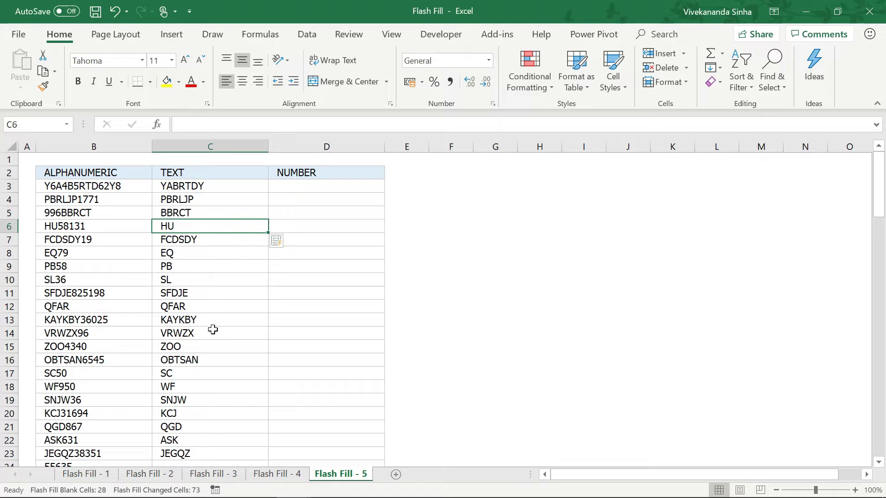
Verify C24 stays blank for the all-digit code 55635.
{"action": "scroll", "coordinate": [212, 331], "scroll_direction": "down", "scroll_amount": 2}
{"action": "scroll", "coordinate": [212, 331], "scroll_direction": "down", "scroll_amount": 1}
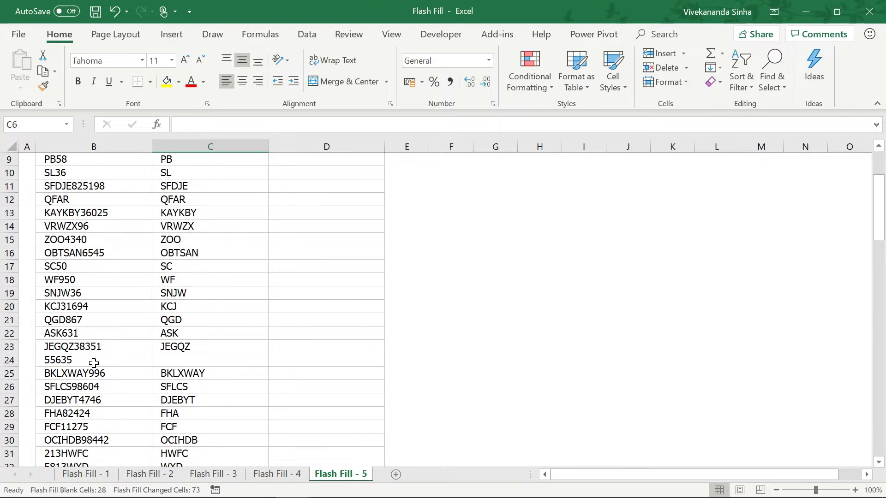
{"action": "left_click", "coordinate": [124, 361]}
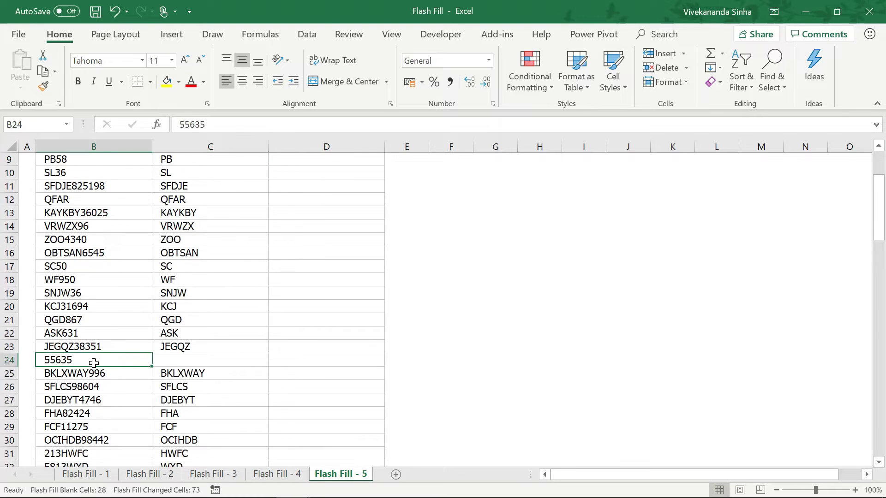
{"action": "left_click", "coordinate": [173, 362]}
{"action": "scroll", "coordinate": [173, 362], "scroll_direction": "up", "scroll_amount": 3}
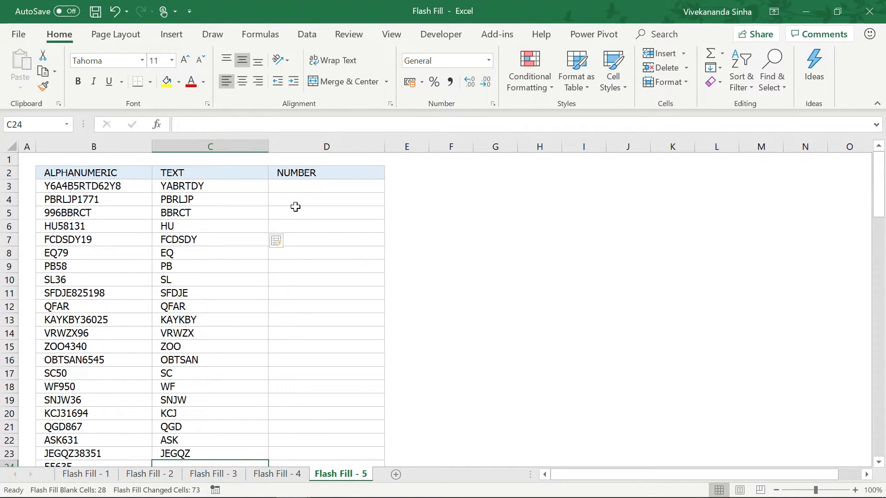
{"action": "left_click", "coordinate": [294, 190]}
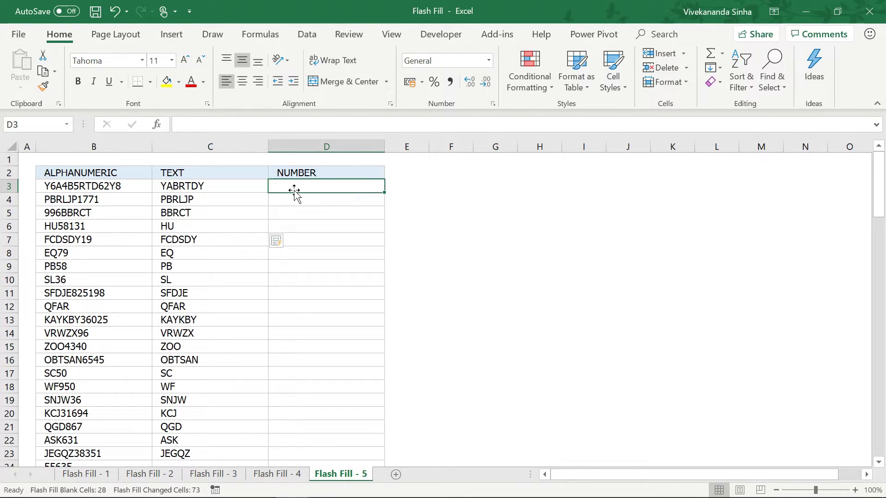
Enter 645628, 1771 and 996 in D3:D5 and Flash Fill the remaining digits, leaving D12 blank.
{"action": "type", "text": "6"}
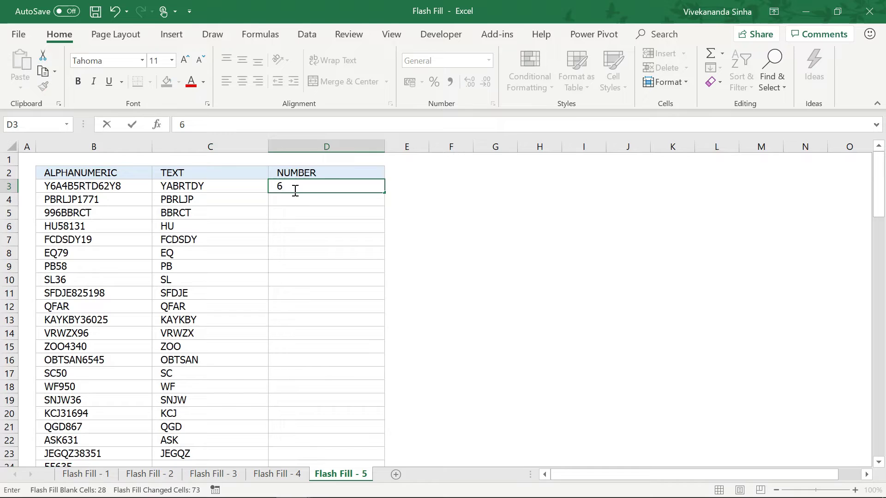
{"action": "type", "text": "4"}
{"action": "type", "text": "5"}
{"action": "type", "text": "628"}
{"action": "key", "text": "Return"}
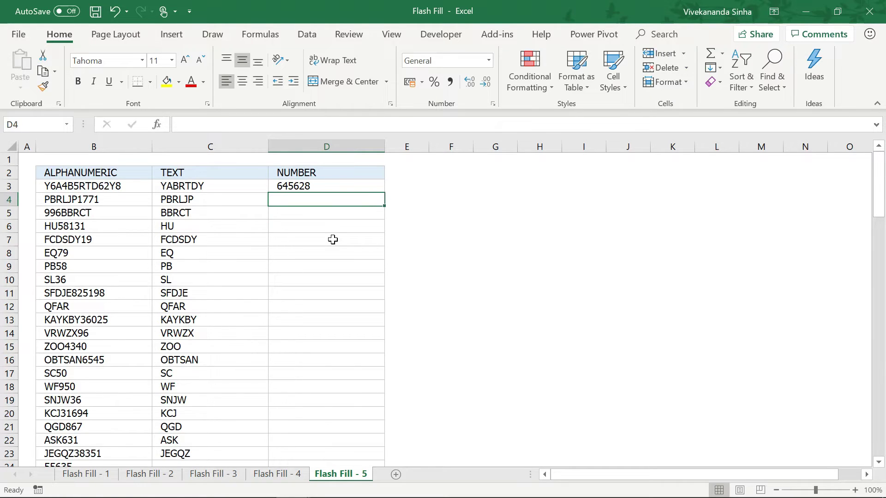
{"action": "type", "text": "1771"}
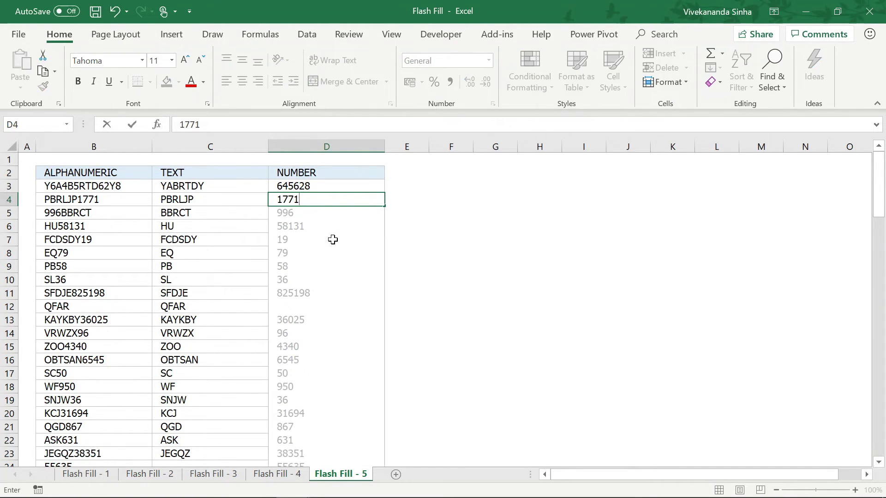
{"action": "key", "text": "Return"}
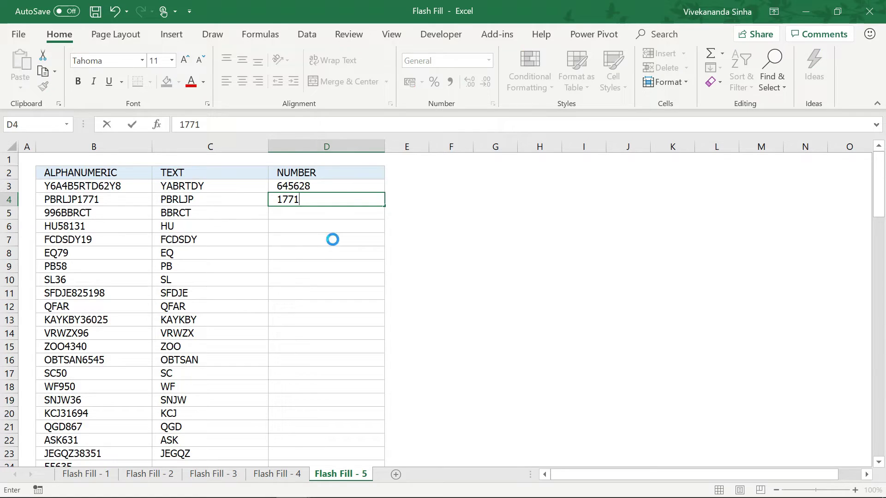
{"action": "type", "text": "99"}
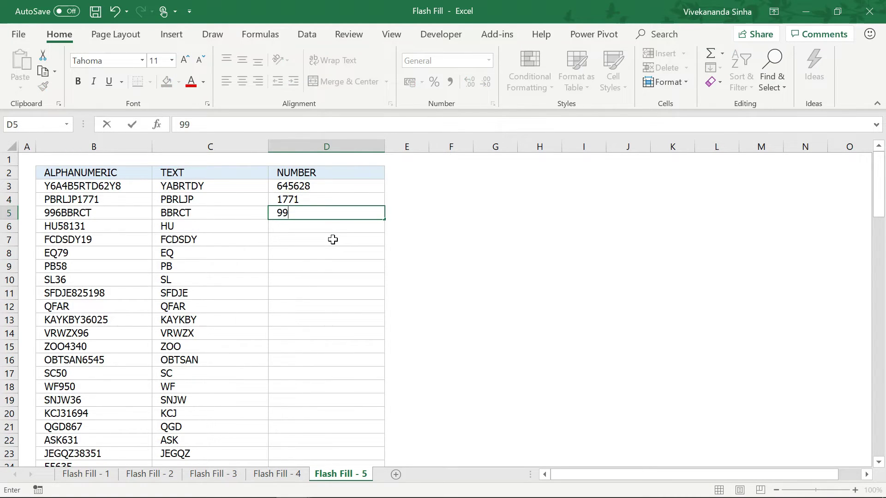
{"action": "type", "text": "6"}
{"action": "key", "text": "Return"}
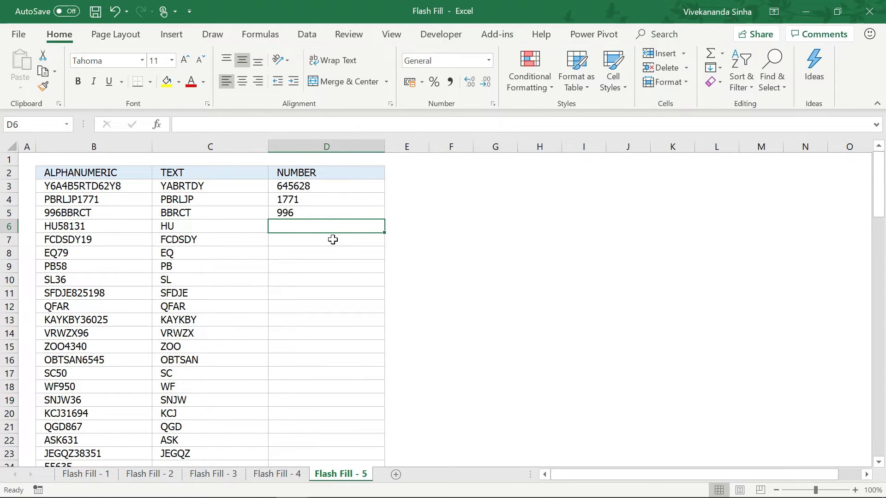
{"action": "key", "text": "ctrl+e"}
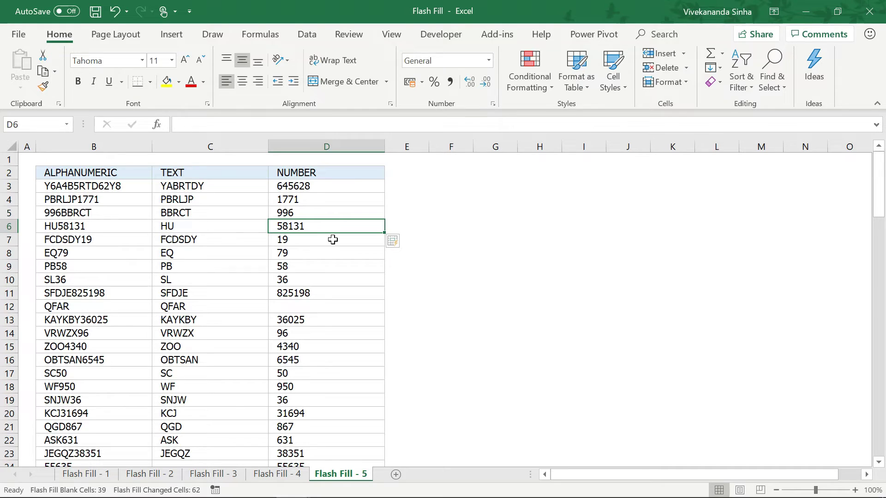
{"action": "right_click", "coordinate": [286, 307]}
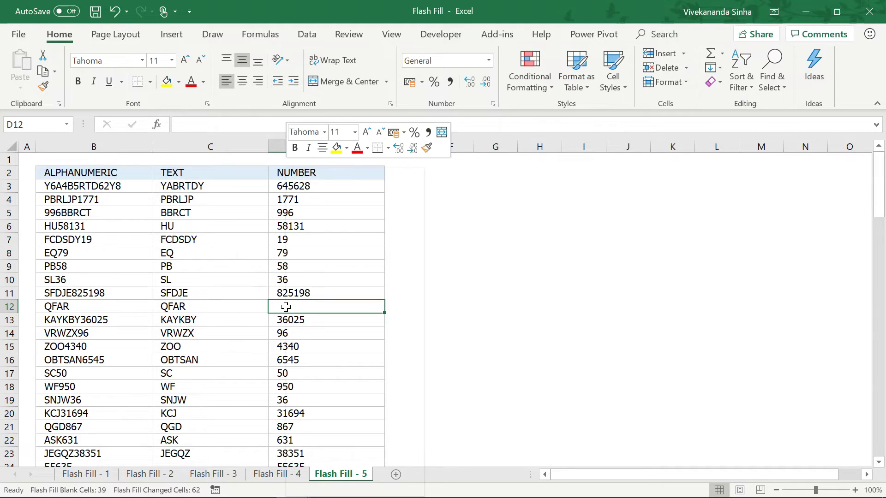
{"action": "key", "text": "Escape"}
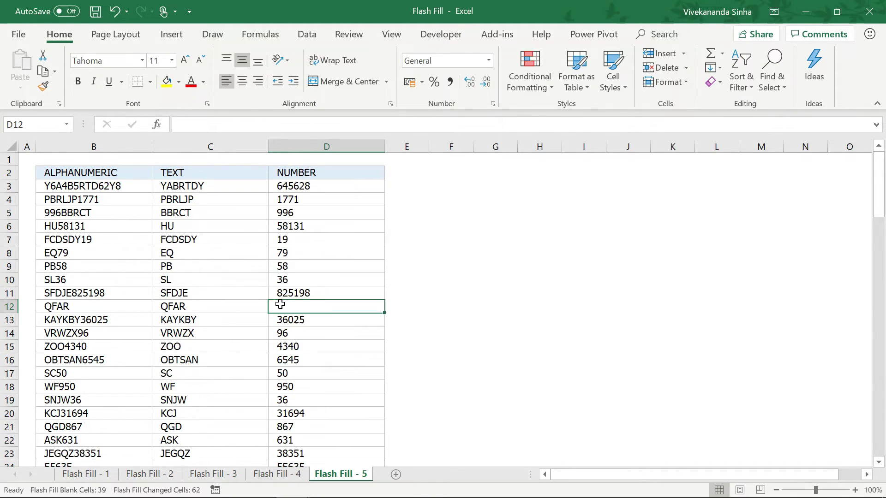